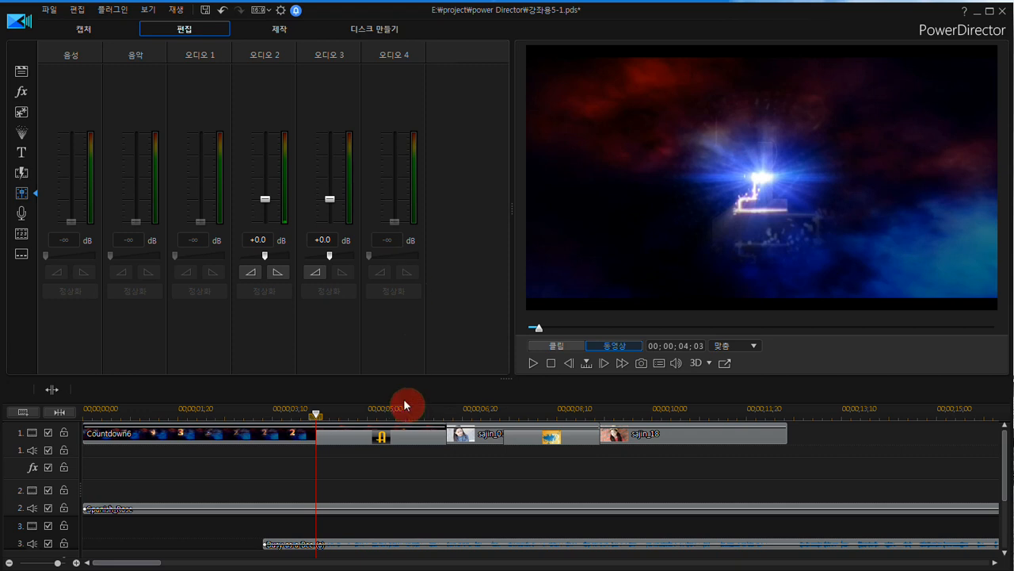
- Play the project from 00;00;04;03, lower the Audio 3 volume slightly during playback, and stop
click(533, 362)
drag(332, 206, 332, 211)
click(551, 363)
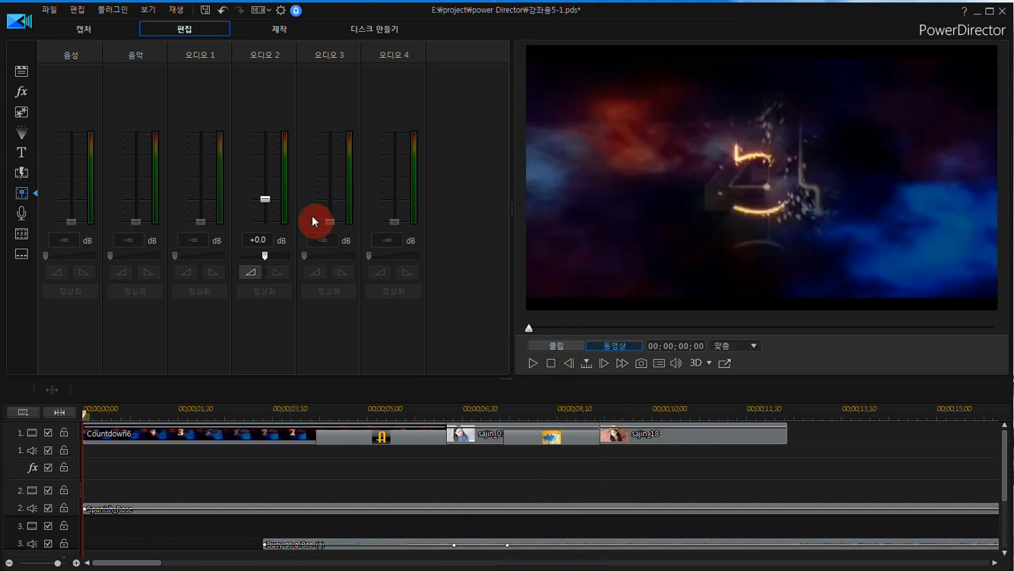
- Raise the Audio 3 volume to +9.3 dB at 00;00;09;07 to set a keyframe on the lower music clip
click(491, 413)
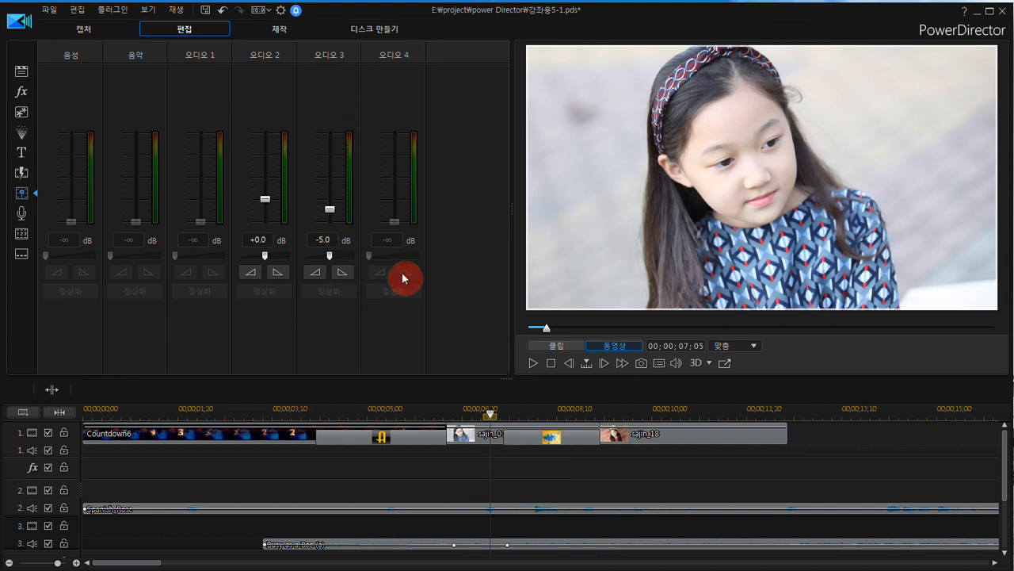
click(592, 413)
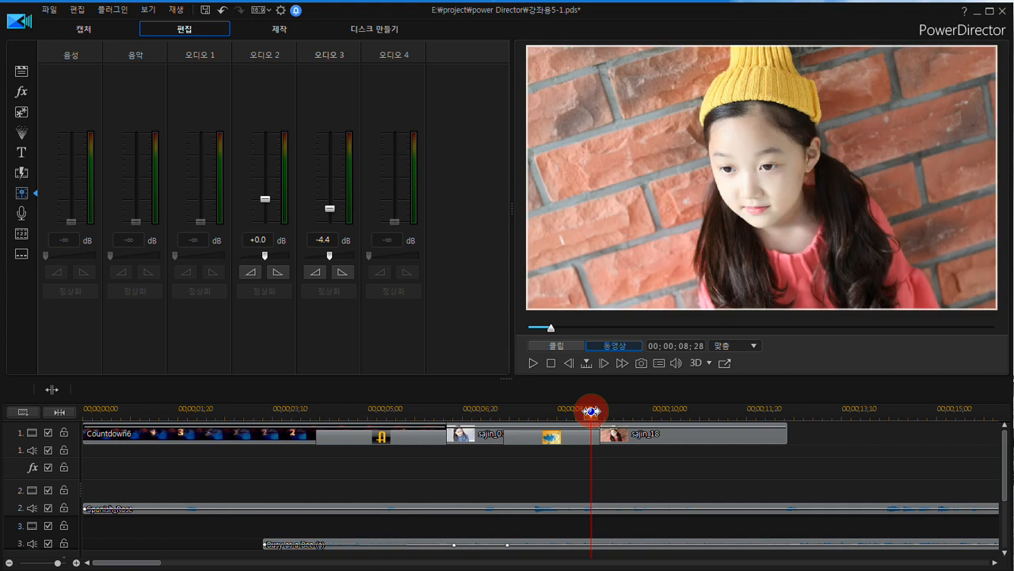
drag(592, 413, 608, 414)
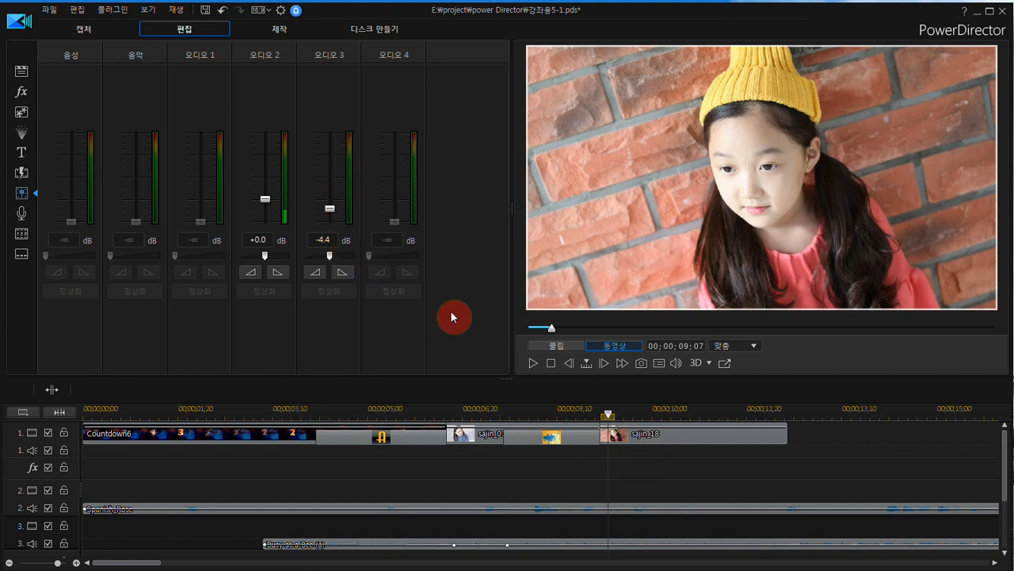
drag(329, 208, 329, 155)
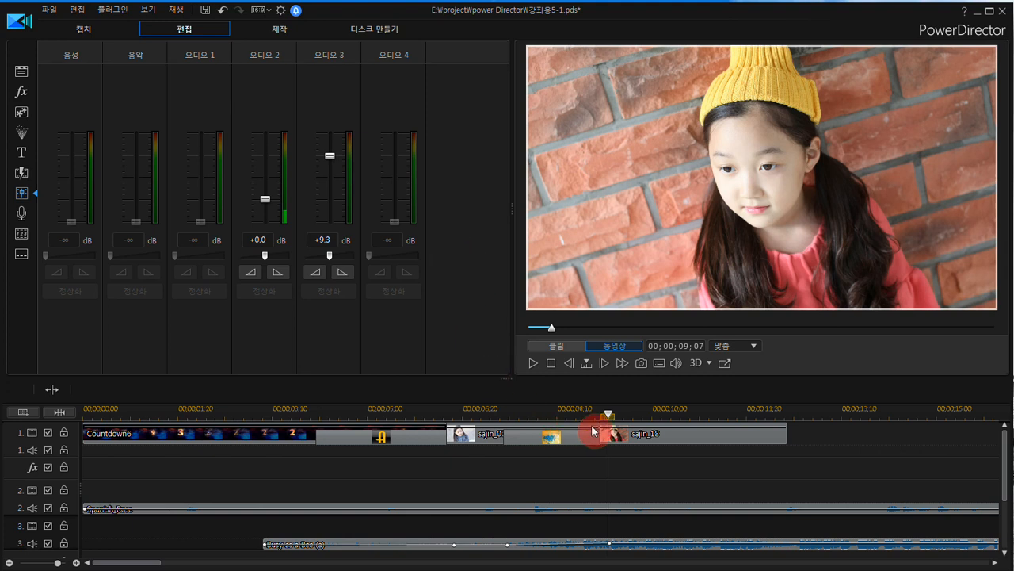
- Set volume keyframes on the Spanish_Rose clip in Audio 2: +9.1 dB at 00;00;04;19 and -3.3 dB at 00;00;06;17
click(347, 418)
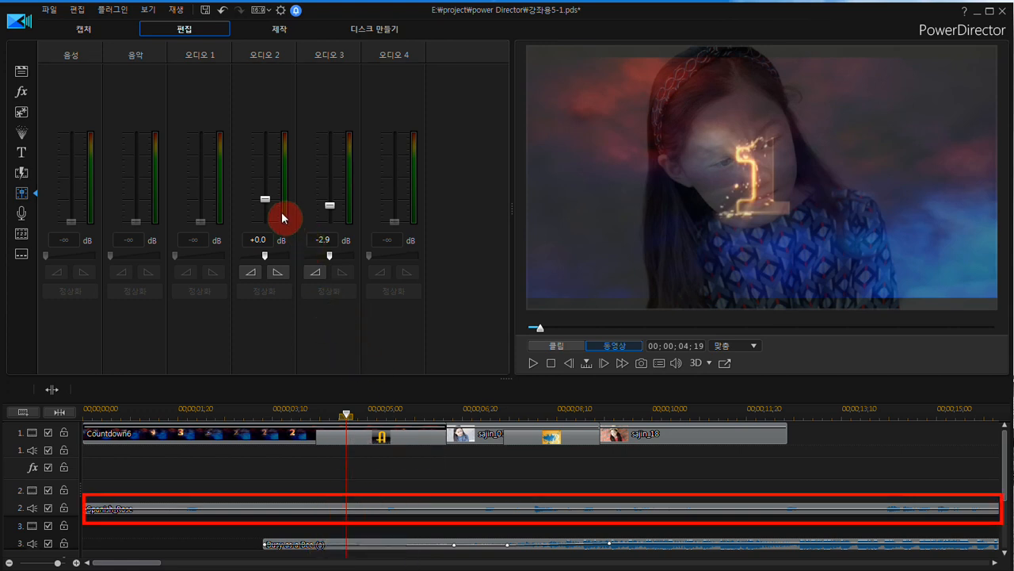
click(265, 200)
drag(265, 202, 265, 157)
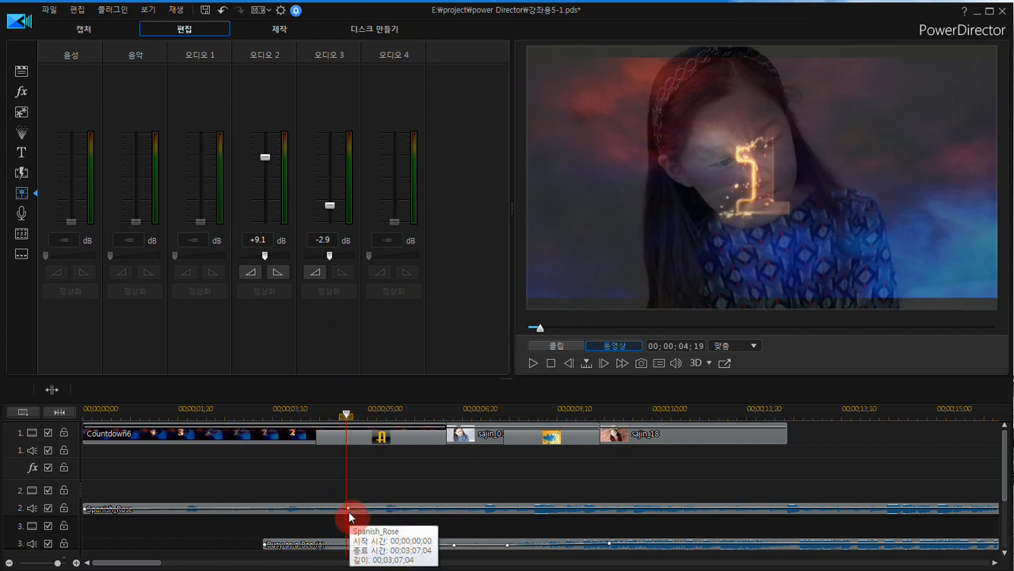
click(457, 414)
click(266, 160)
drag(266, 162, 266, 205)
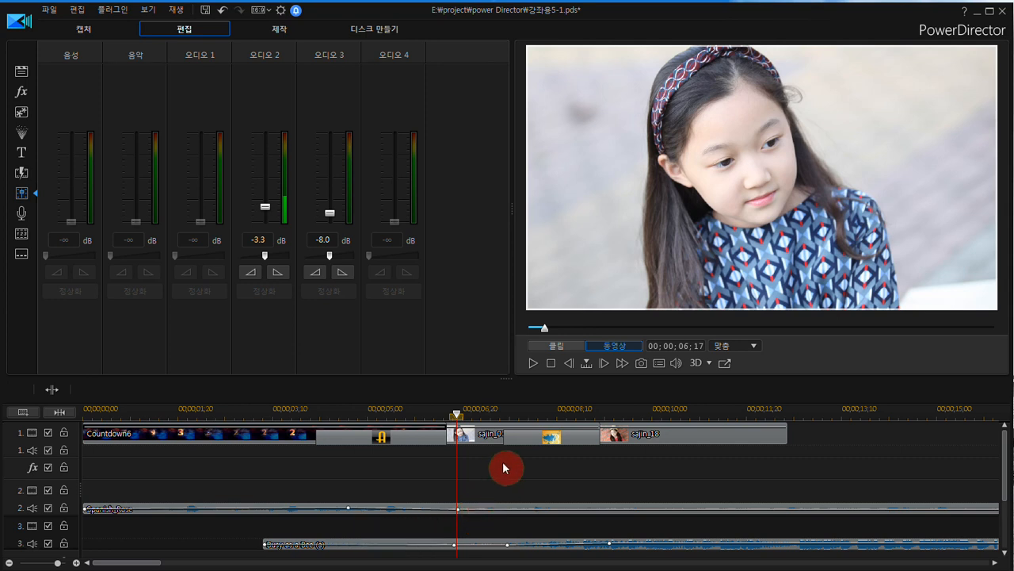
- Add volume keyframes directly on the Spanish_Rose clip at 00;00;08;02 and at about 10 seconds
click(541, 412)
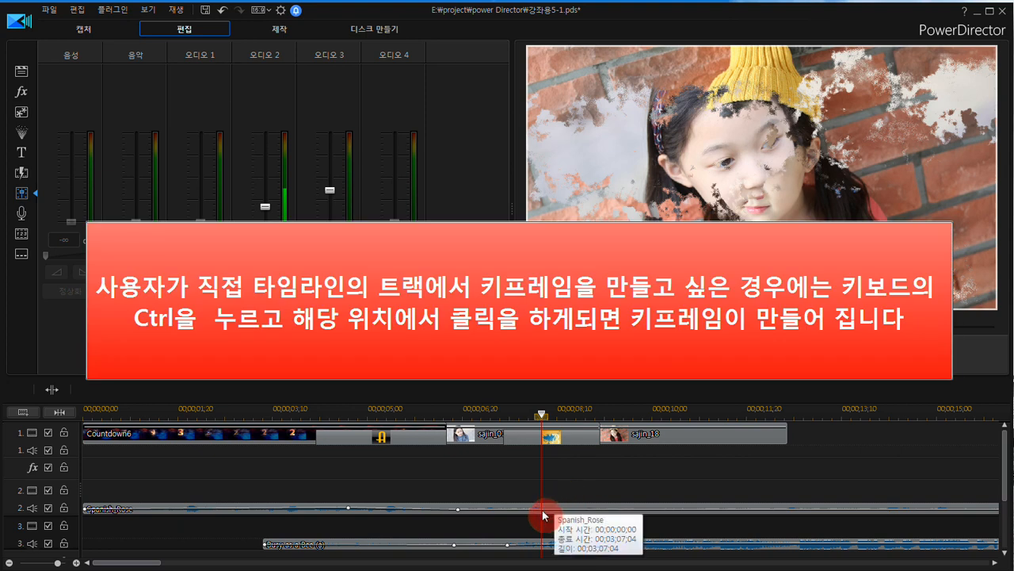
ctrl+click(542, 513)
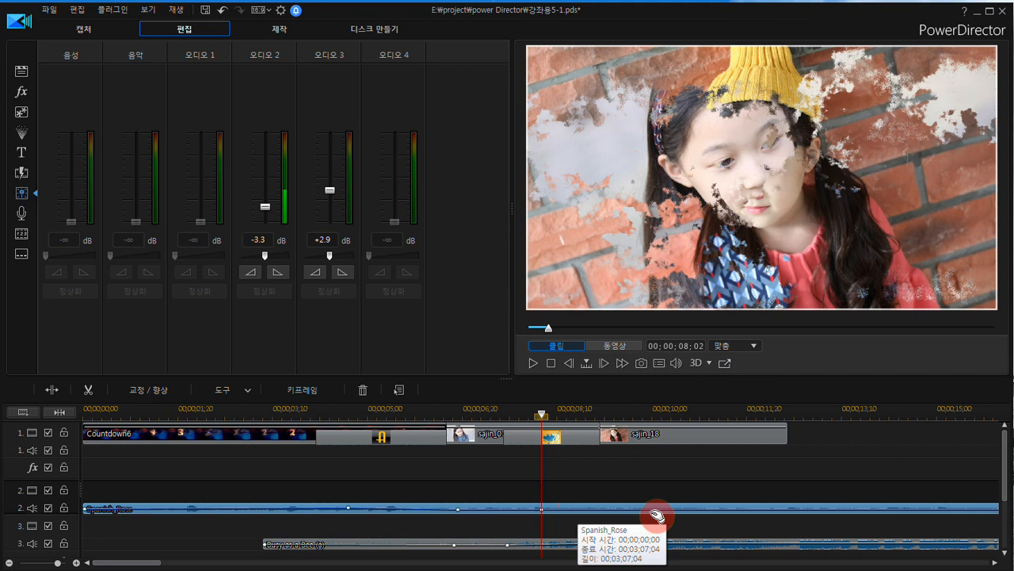
click(664, 516)
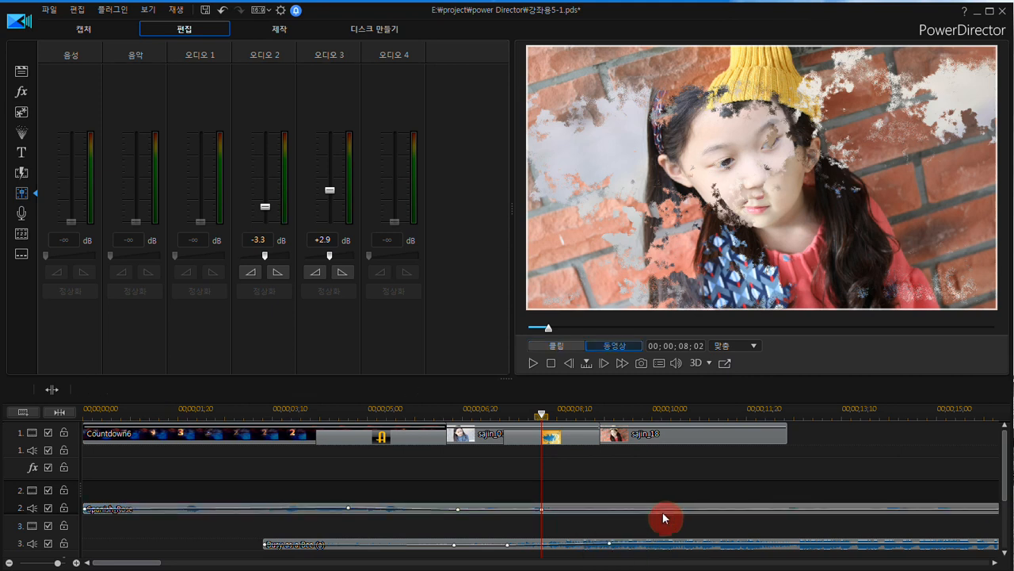
click(664, 516)
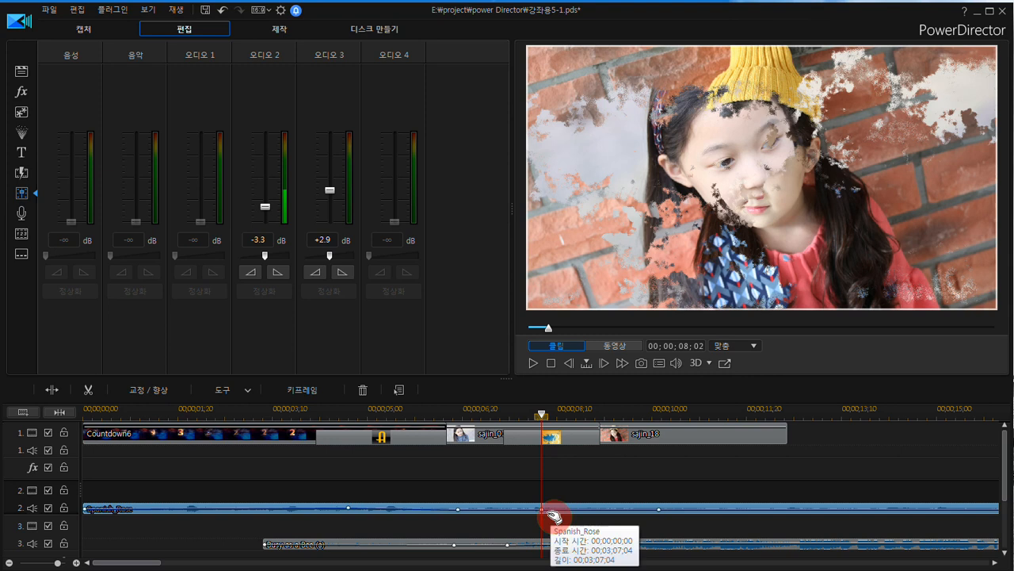
- Raise the Spanish_Rose keyframe at 00;00;08;02 and fine-tune its volume to +2.4 dB
drag(544, 511, 544, 502)
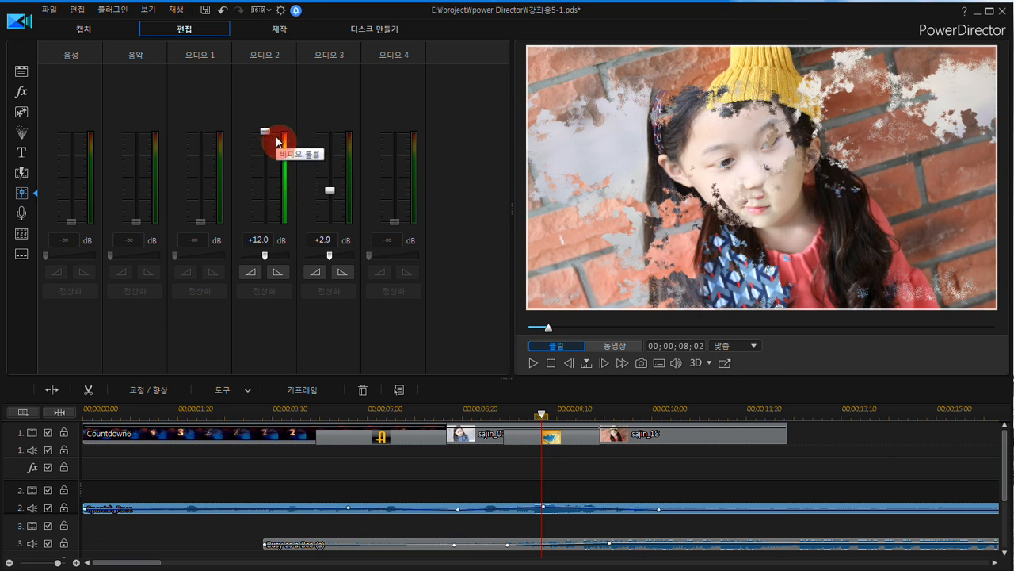
drag(266, 139, 267, 172)
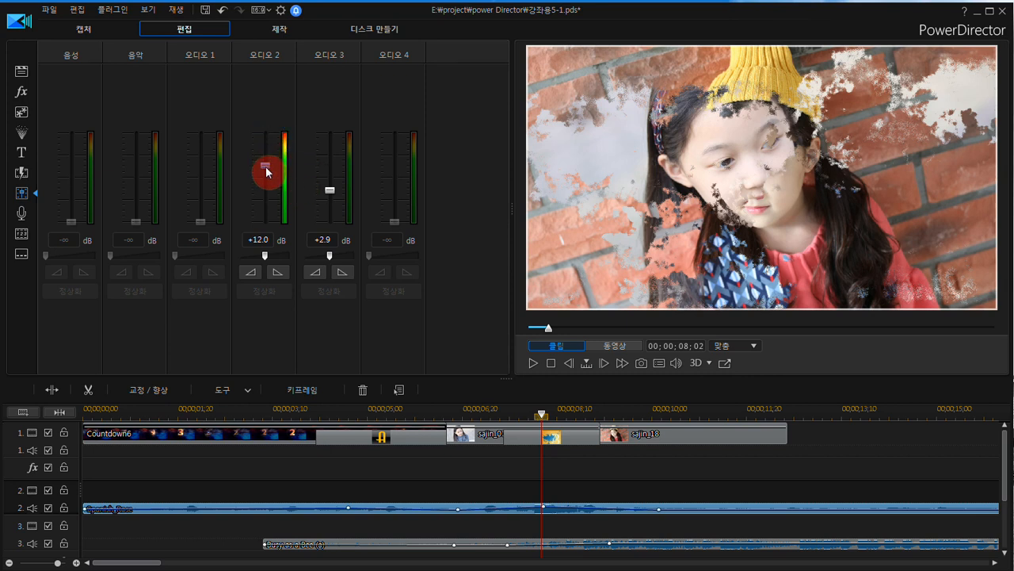
drag(267, 172, 267, 191)
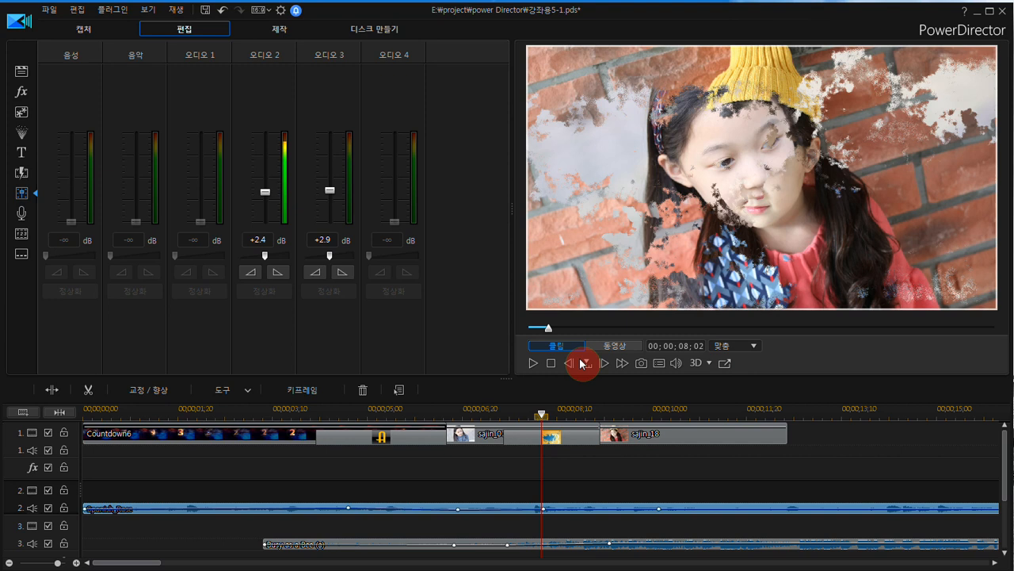
- Apply a fade-in to Spanish_Rose at 00;00;00;16 and a fade-out at 00;00;11;15
click(428, 407)
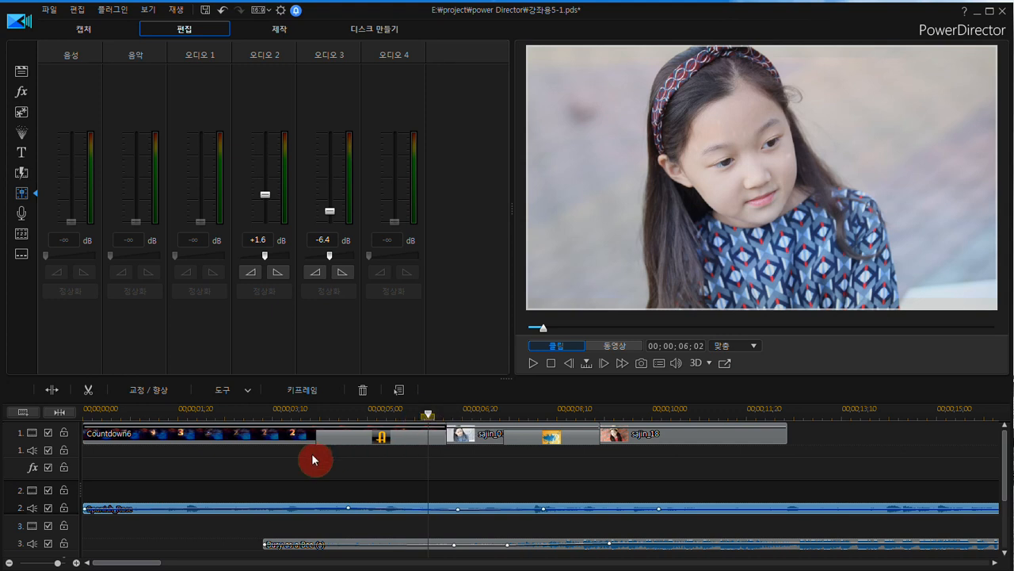
click(120, 413)
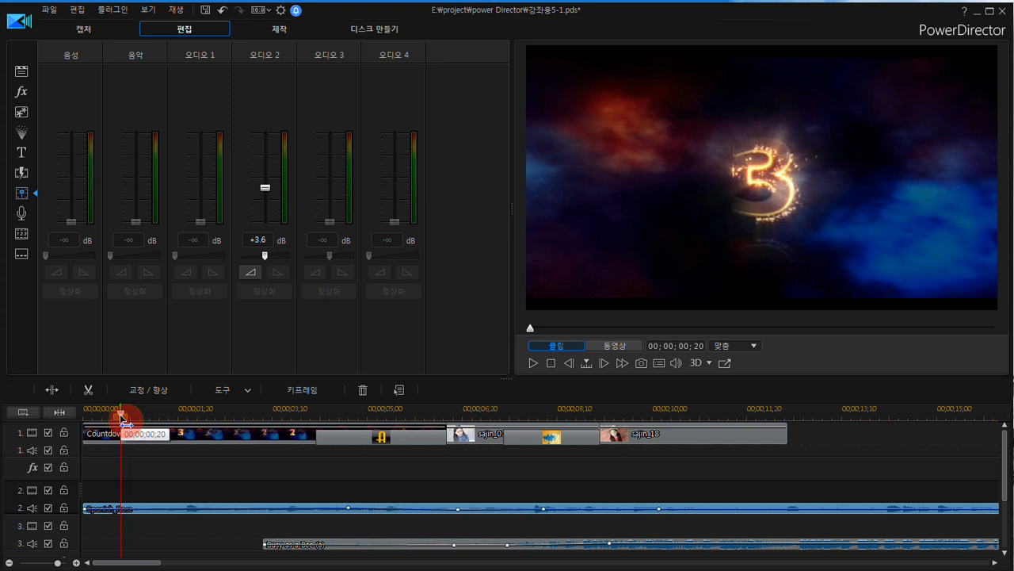
drag(126, 424, 118, 424)
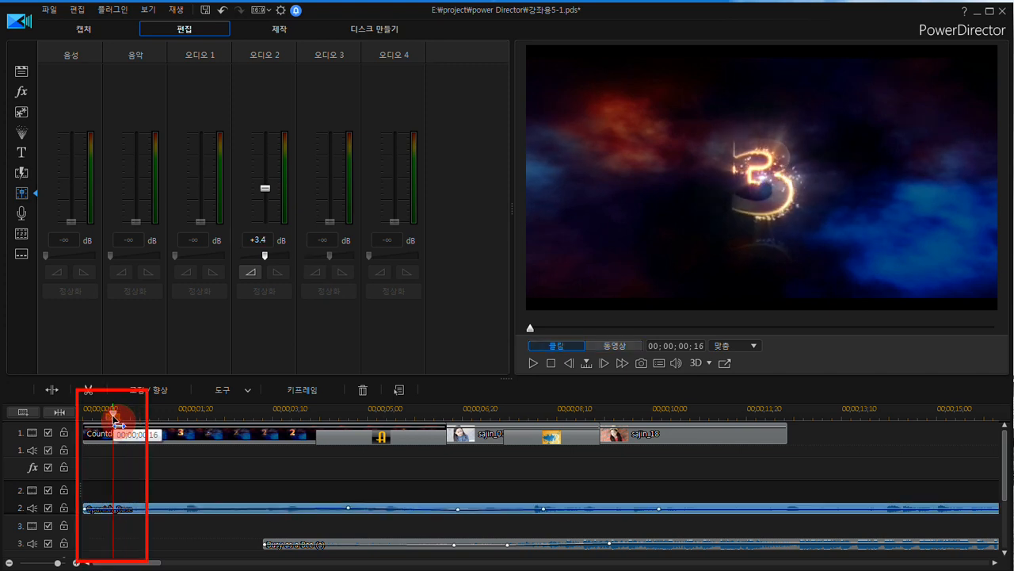
click(247, 278)
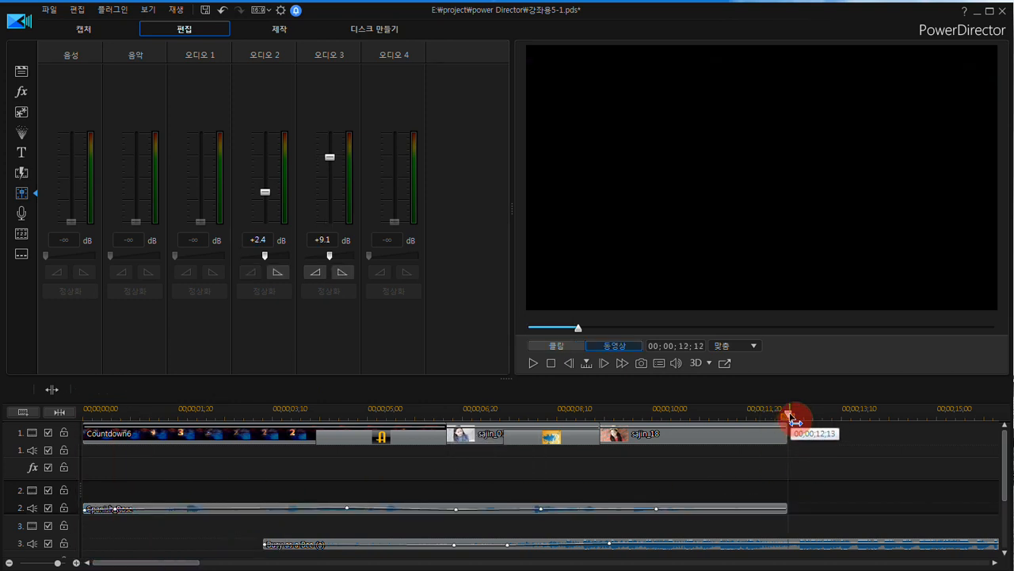
drag(793, 418, 738, 417)
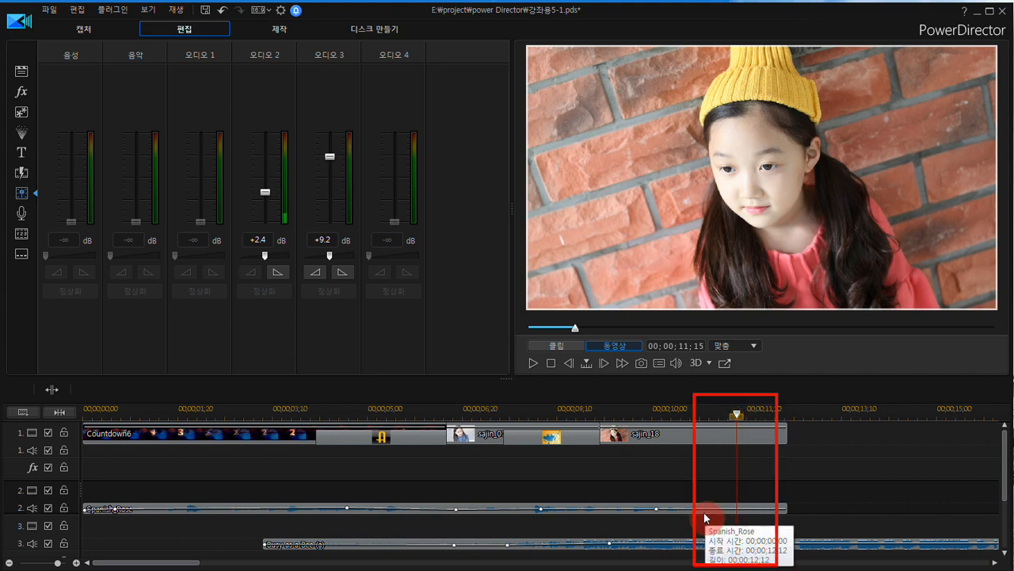
click(277, 272)
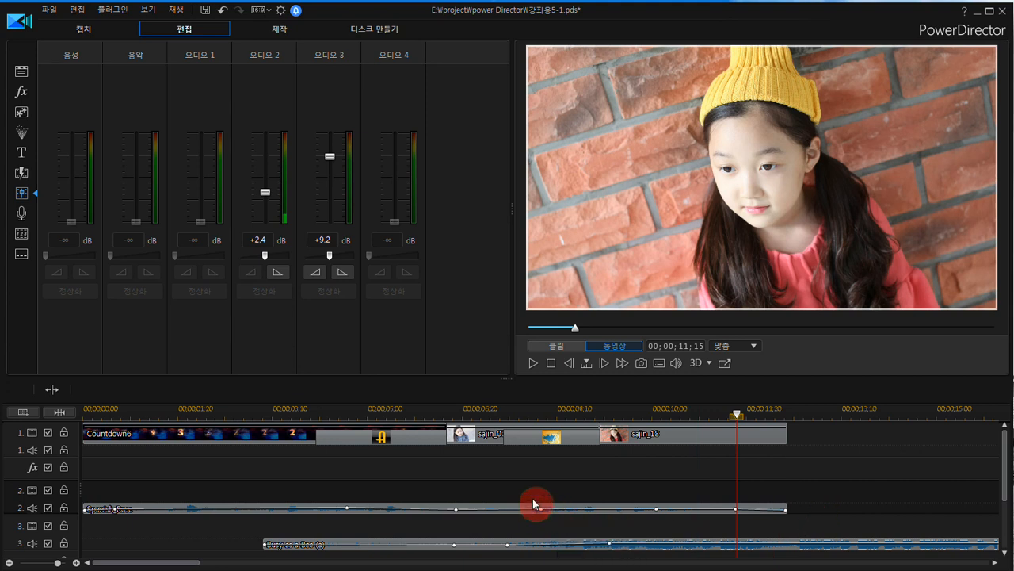
- Set the audio track height to large (크게) and enlarge the timeline area to show the keyframe curves
right_click(197, 472)
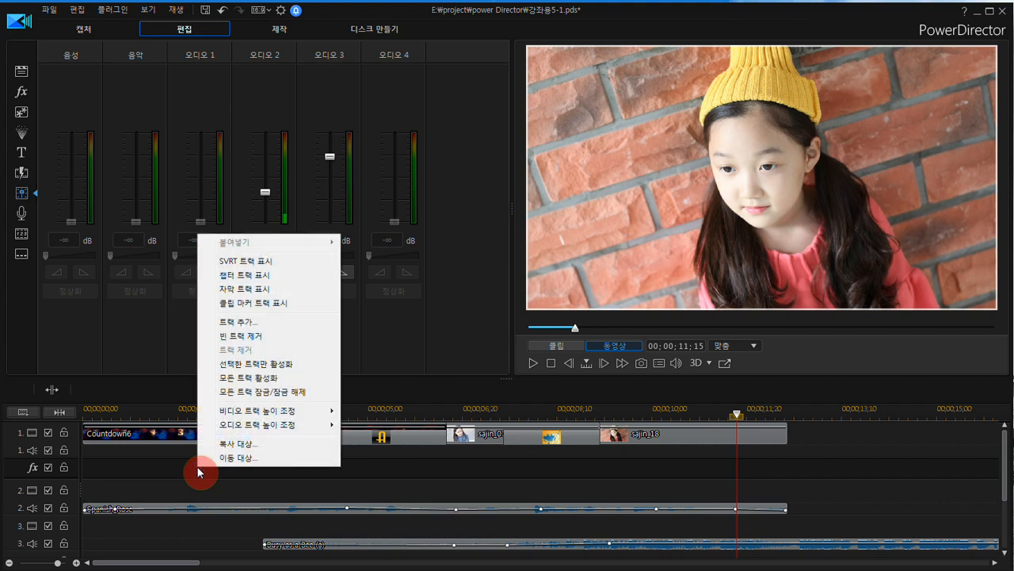
mouse_move(252, 426)
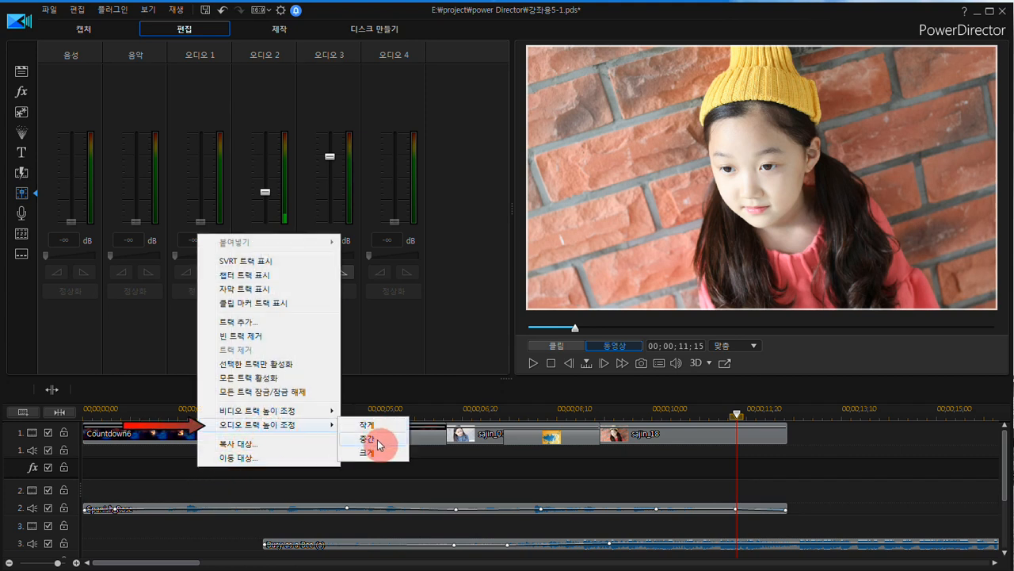
click(369, 455)
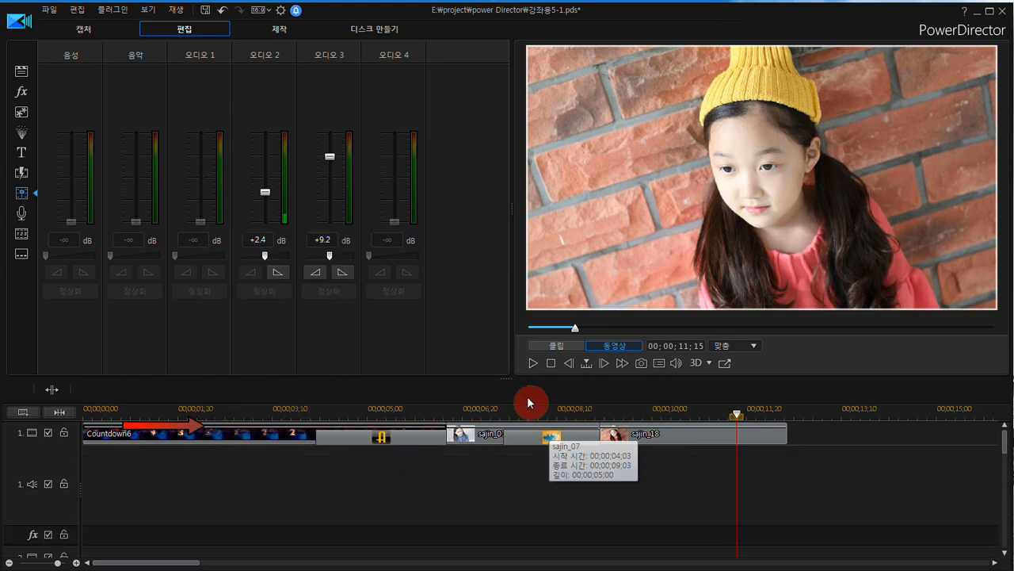
drag(521, 379, 523, 249)
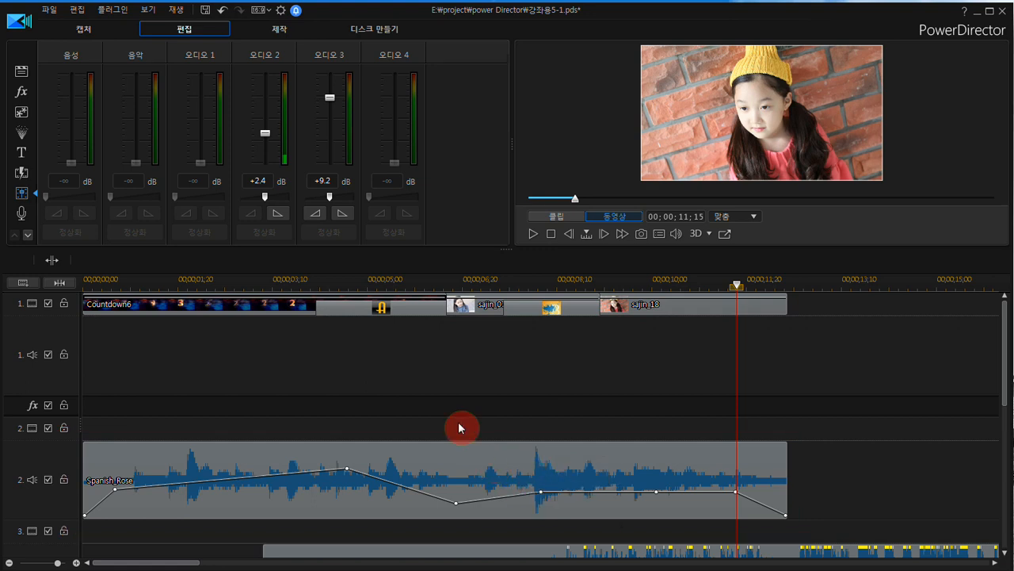
- Set the audio track height to small (작게)
right_click(386, 369)
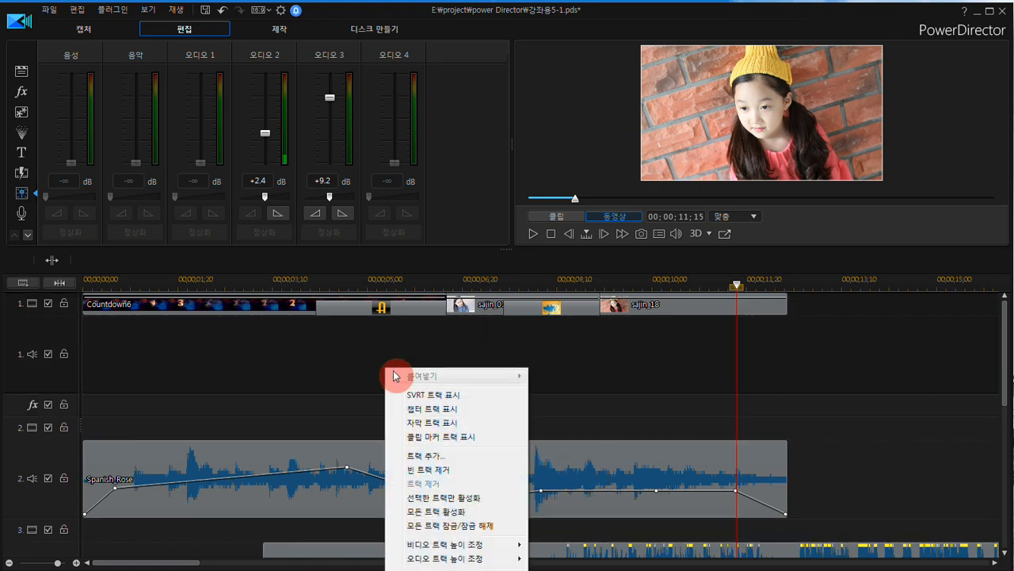
mouse_move(452, 559)
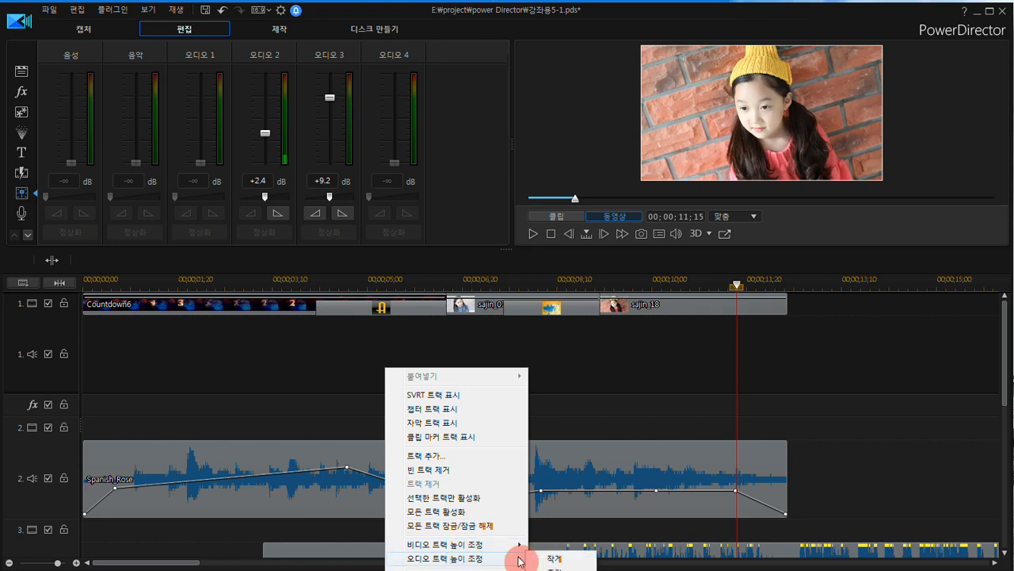
click(564, 557)
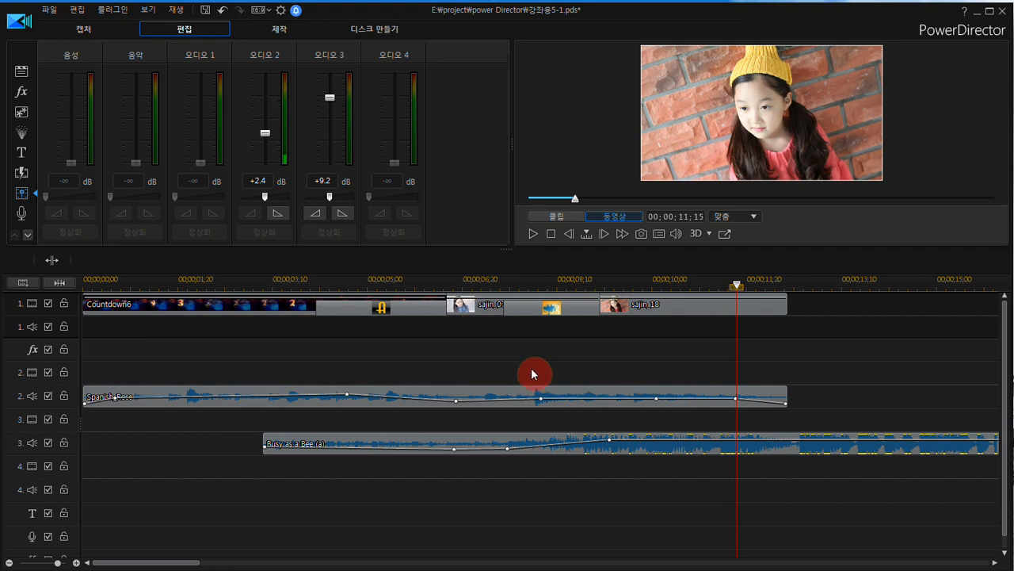
- Shift the Spanish_Rose keyframe near 10 seconds slightly later and add a +9.3 dB volume keyframe at 00;00;07;14
click(659, 396)
mouse_move(658, 399)
mouse_down()
mouse_move(661, 377)
mouse_move(663, 397)
mouse_up()
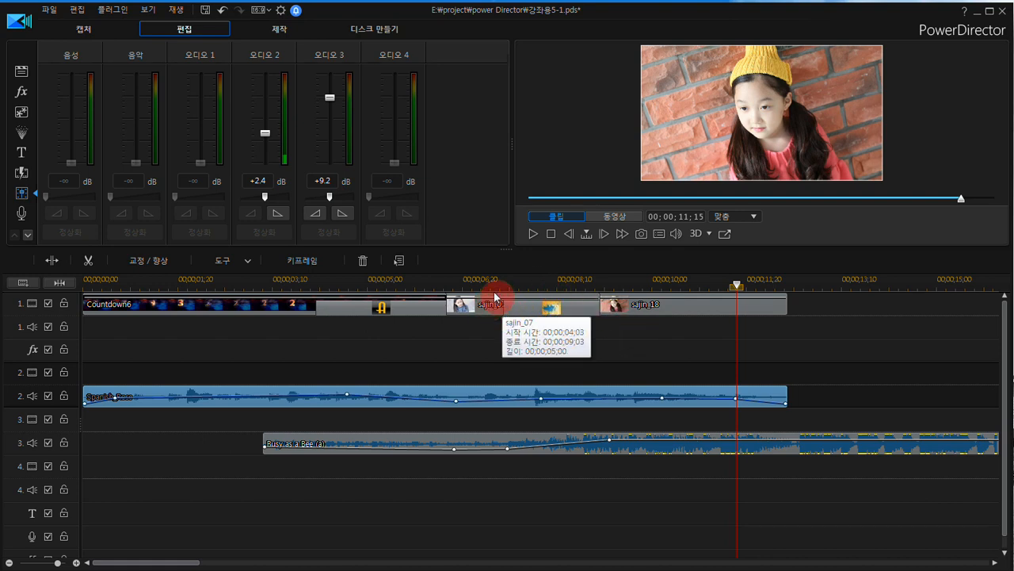
click(507, 289)
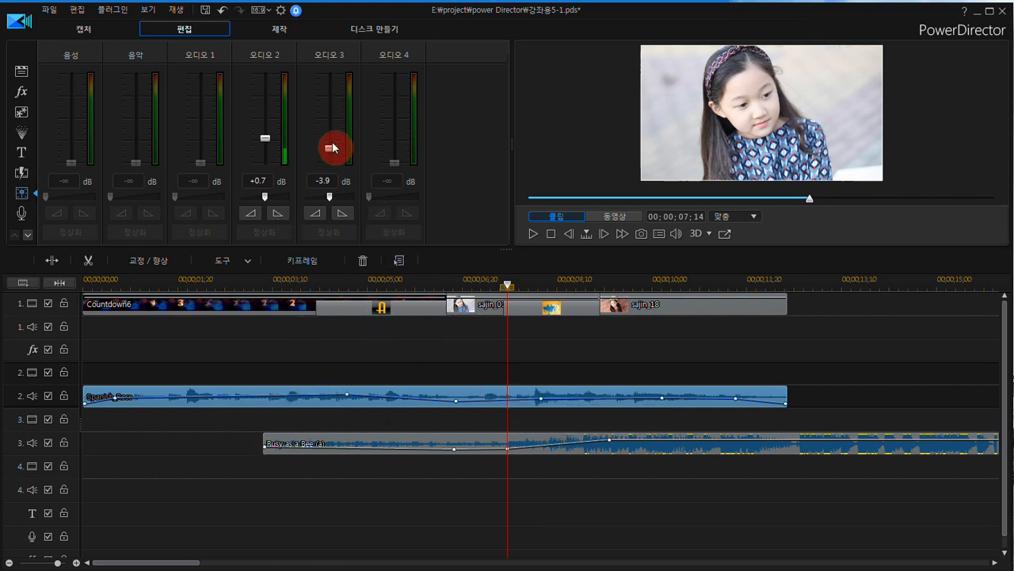
click(265, 141)
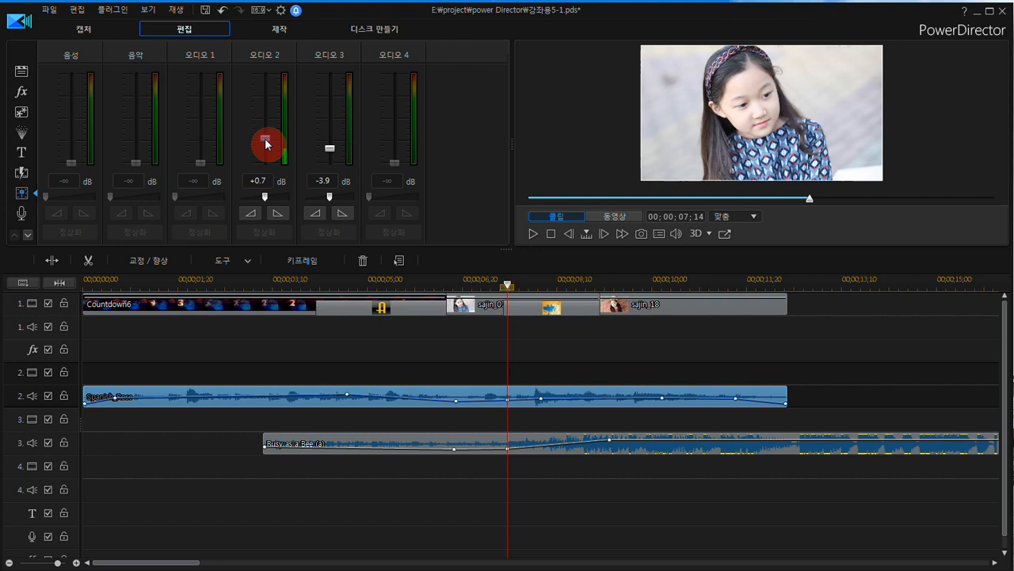
drag(266, 141, 267, 103)
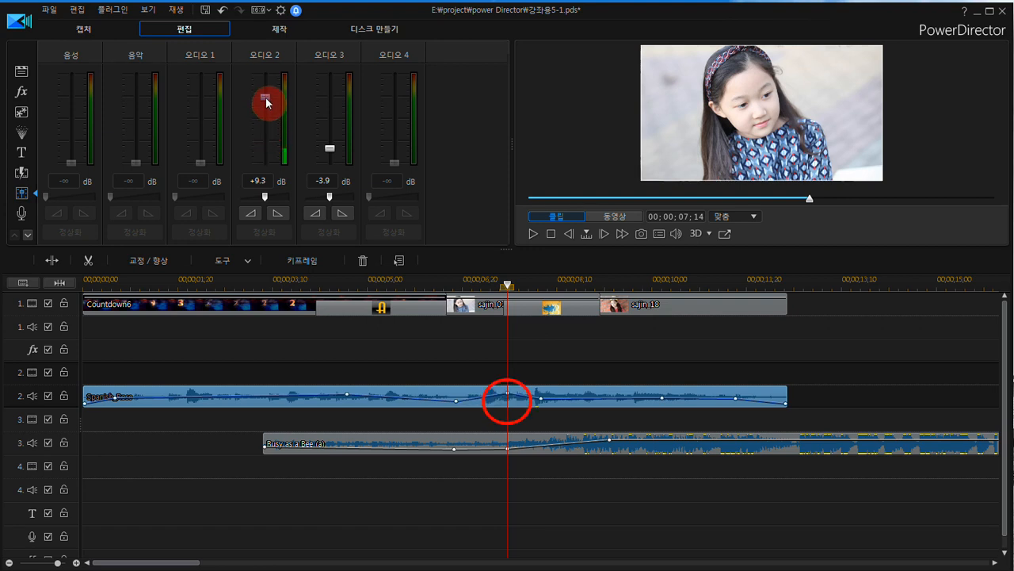
click(507, 393)
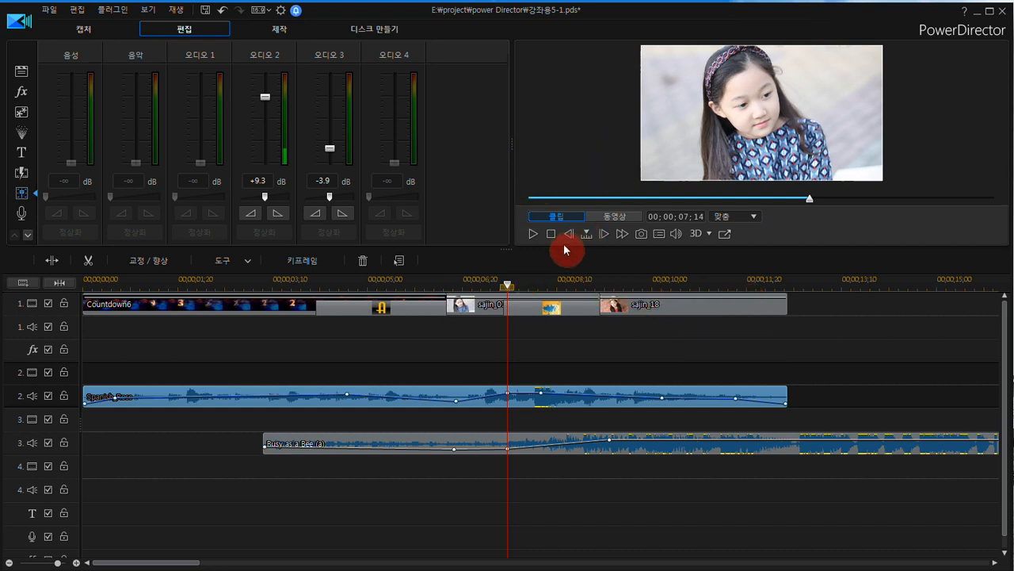
- Shrink the timeline area to give the preview and audio mixer more height
click(555, 249)
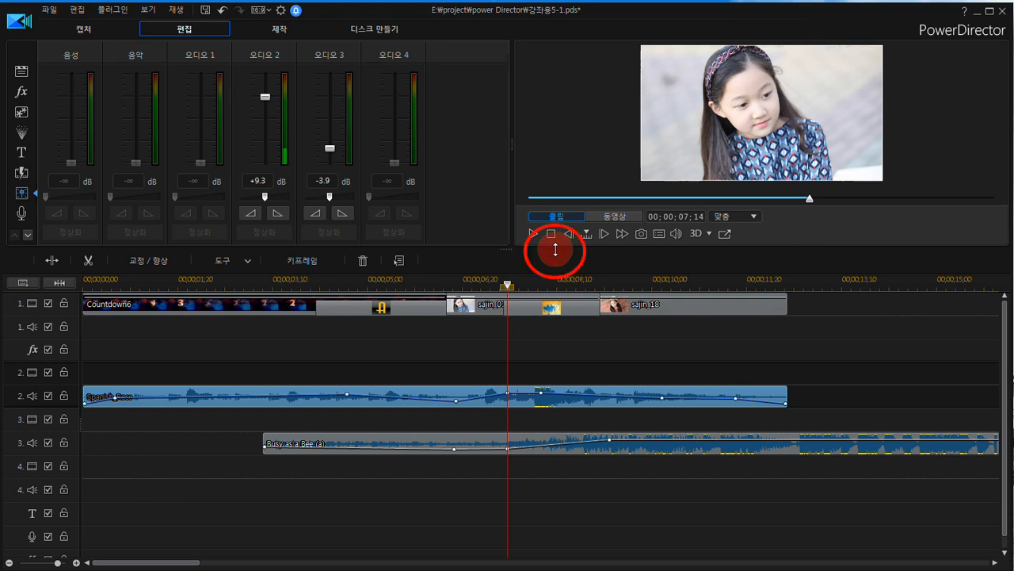
drag(556, 250, 562, 359)
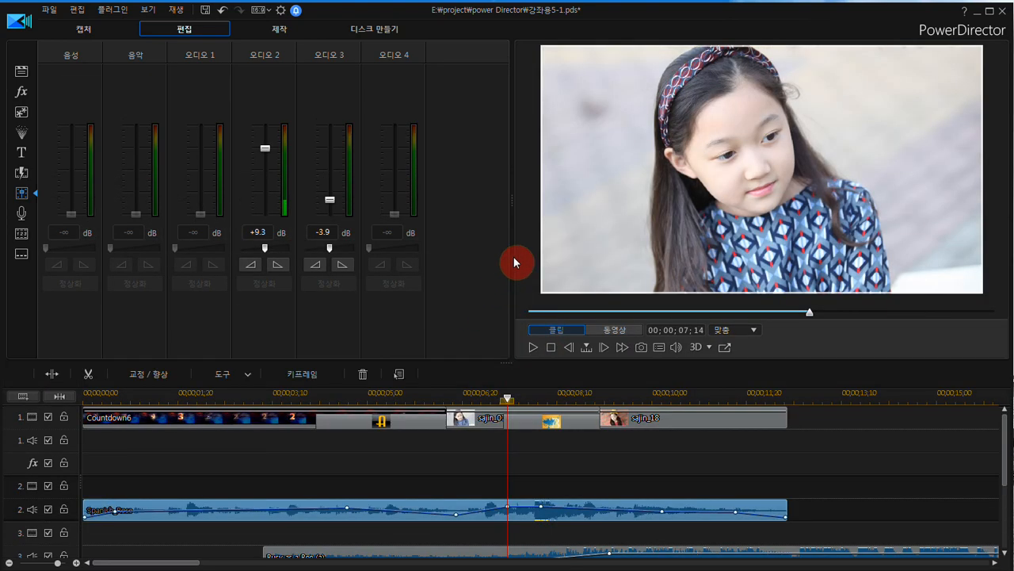
- Open the voice-over recording room and delete the Busy as a Bee (a) clip from audio track 3
mouse_move(510, 257)
mouse_down()
mouse_move(459, 256)
mouse_move(512, 268)
mouse_move(497, 267)
mouse_up()
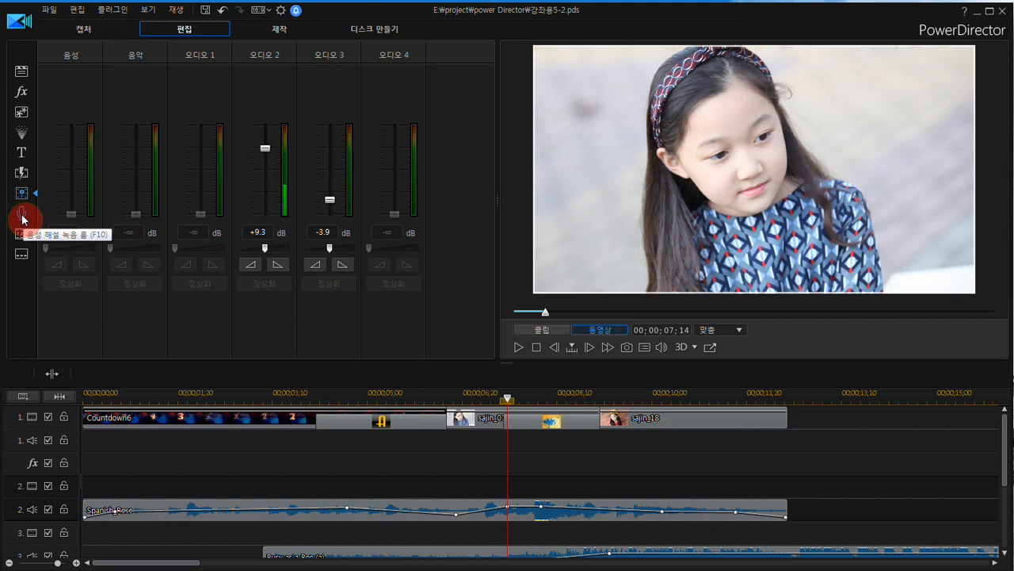
click(22, 215)
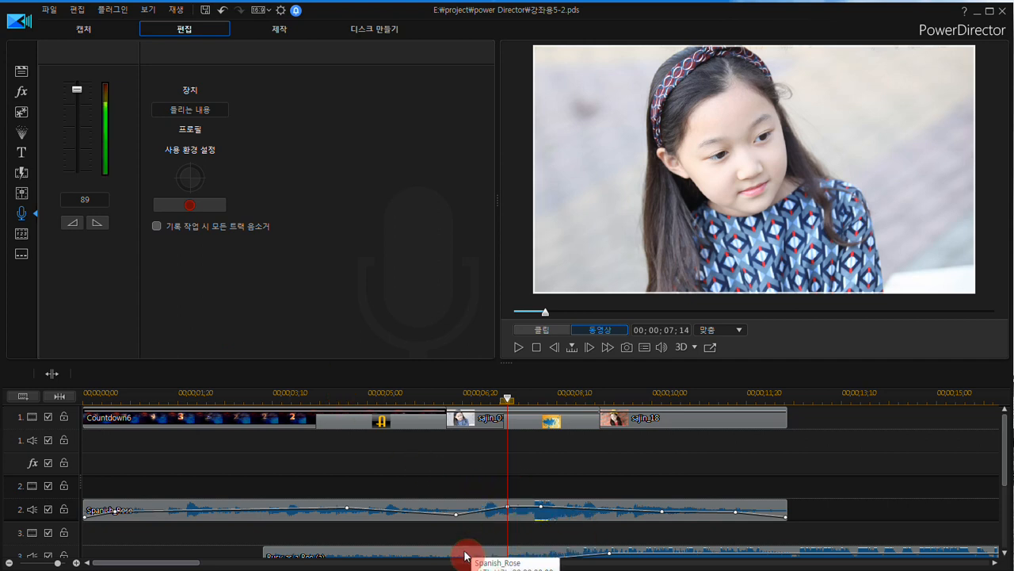
click(419, 555)
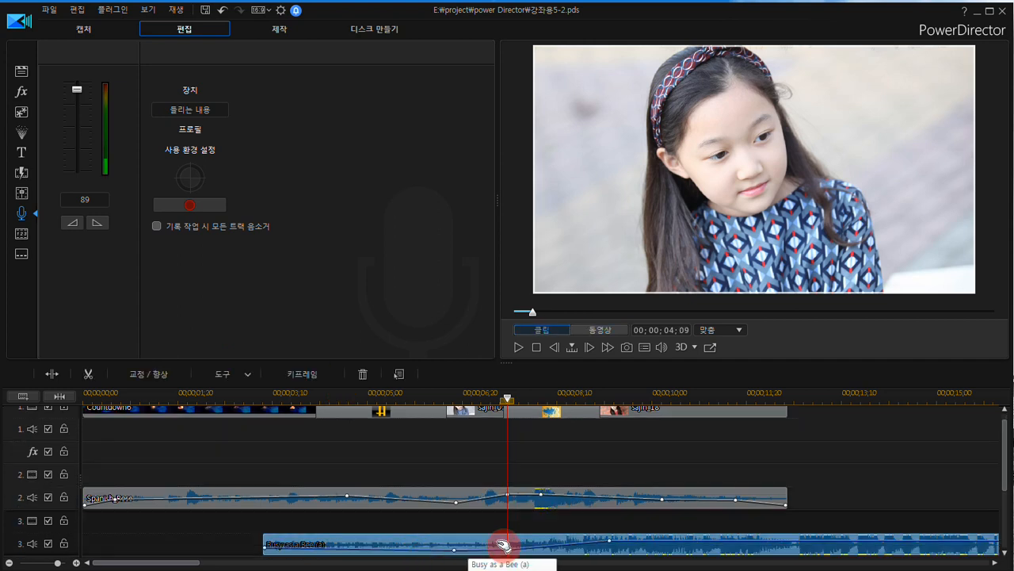
key(Delete)
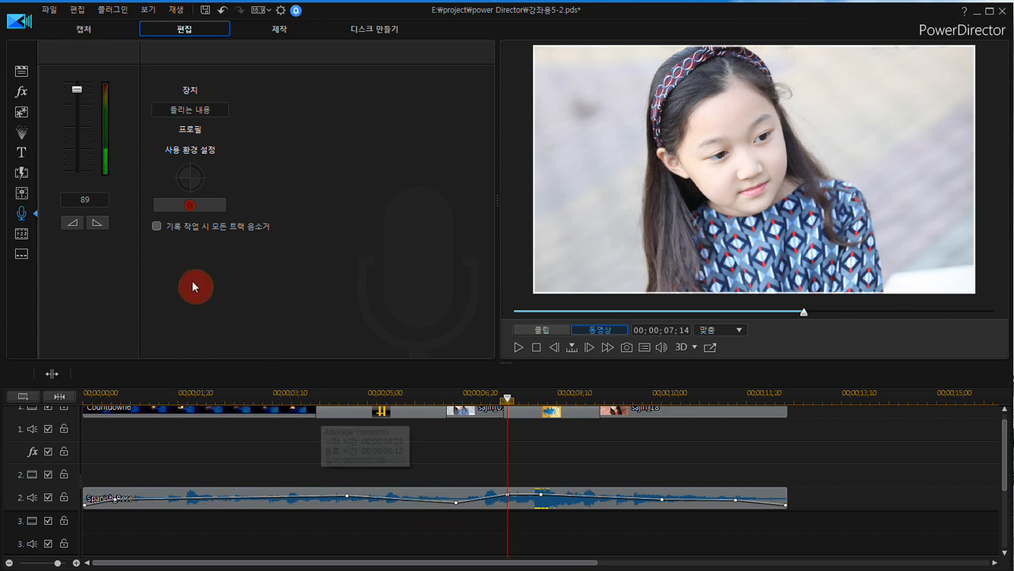
- Enable muting of all tracks while recording (기록 작업 시 모든 트랙 음소거) and enlarge the timeline area
click(156, 225)
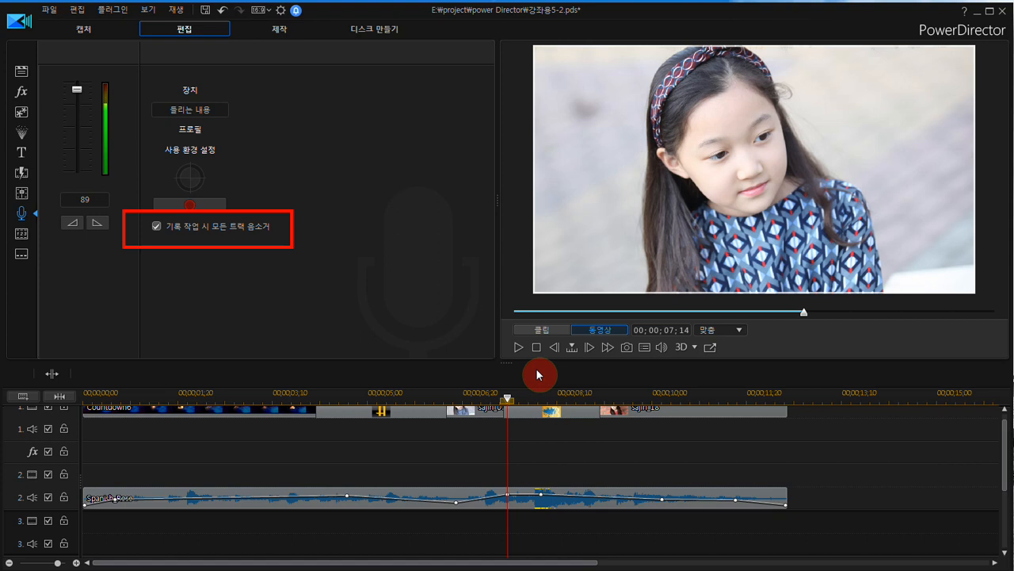
drag(537, 363, 536, 330)
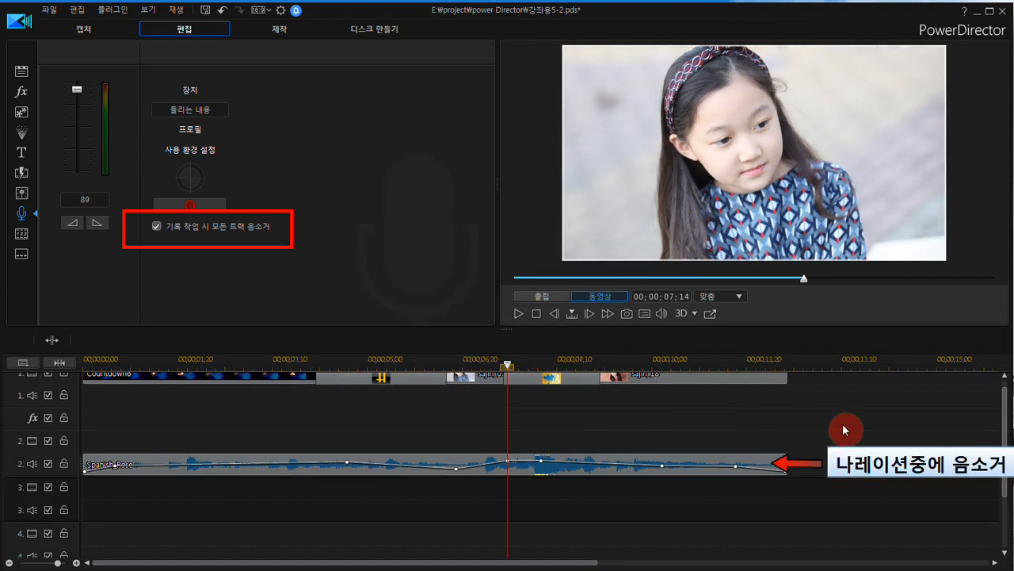
drag(1006, 414, 1004, 396)
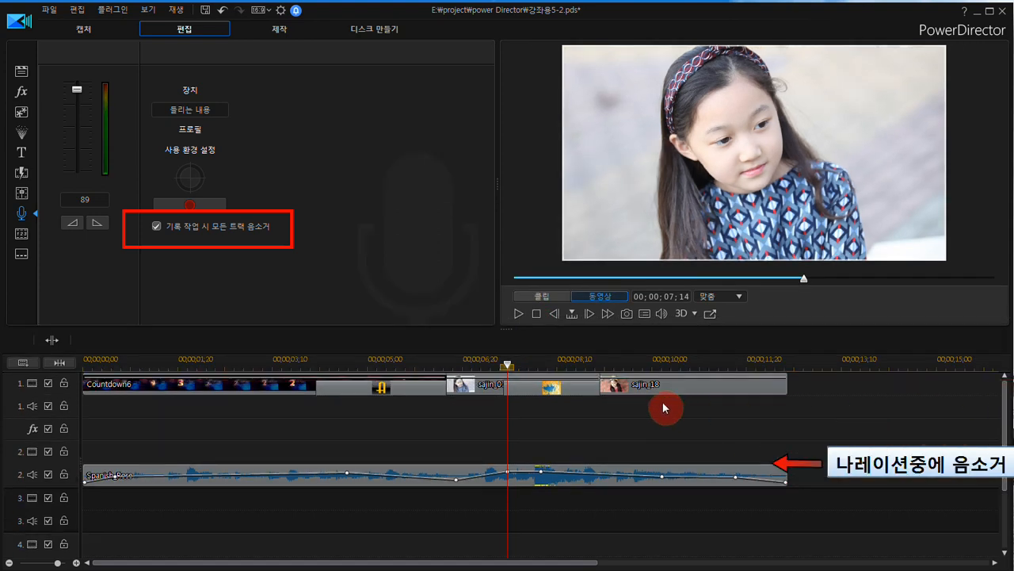
- Record a voice-over narration from the start of the timeline to about 00;00;10;14
key(Home)
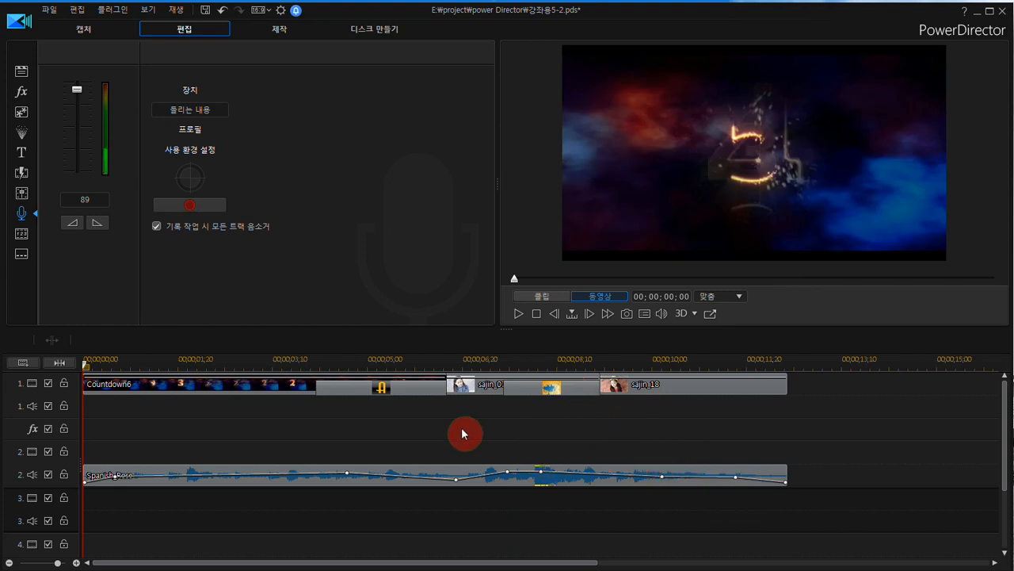
click(208, 206)
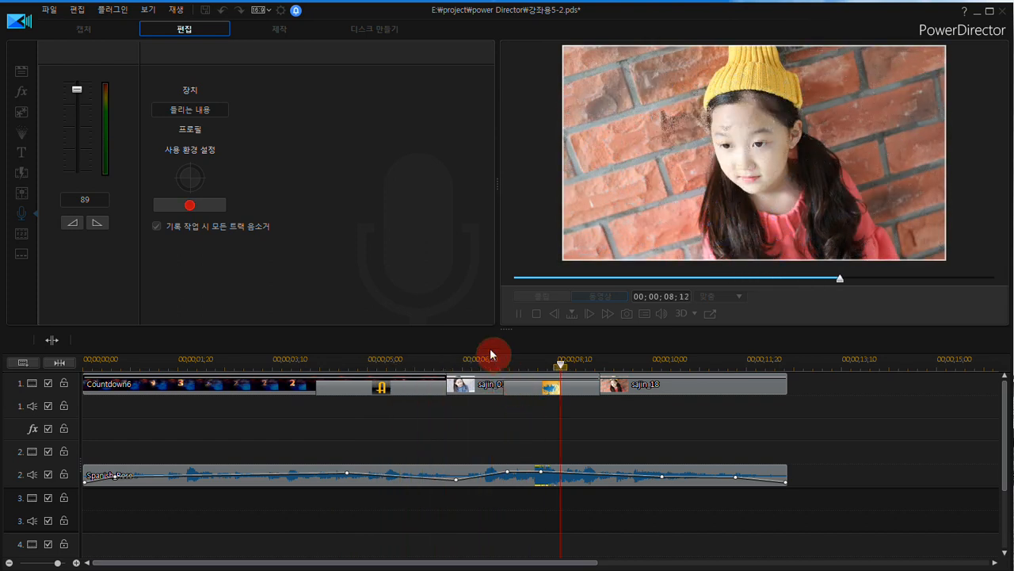
click(199, 206)
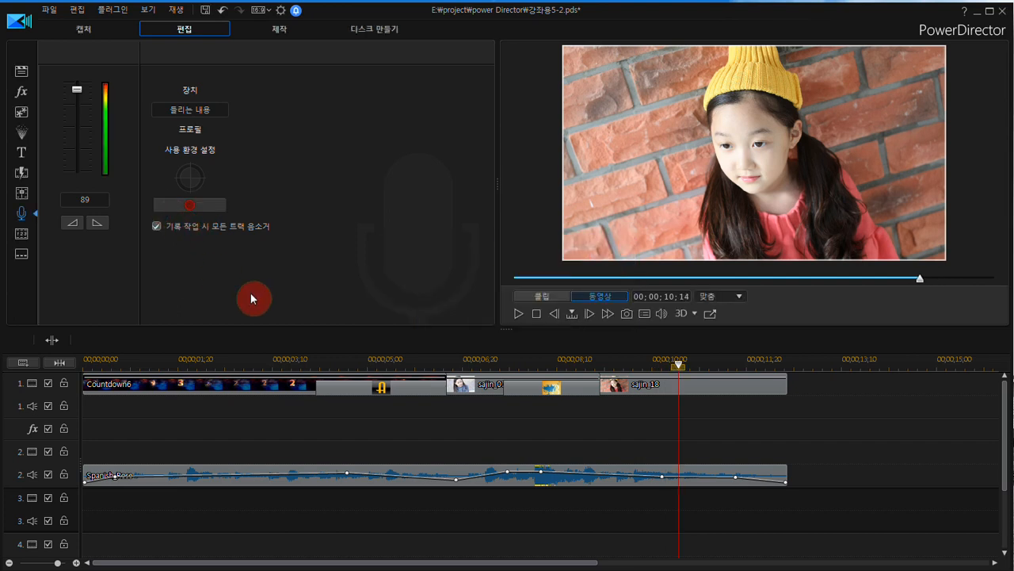
- Disable the Spanish_Rose audio track and play the recorded narration clip from the start, stopping before its end
drag(1000, 403, 1008, 485)
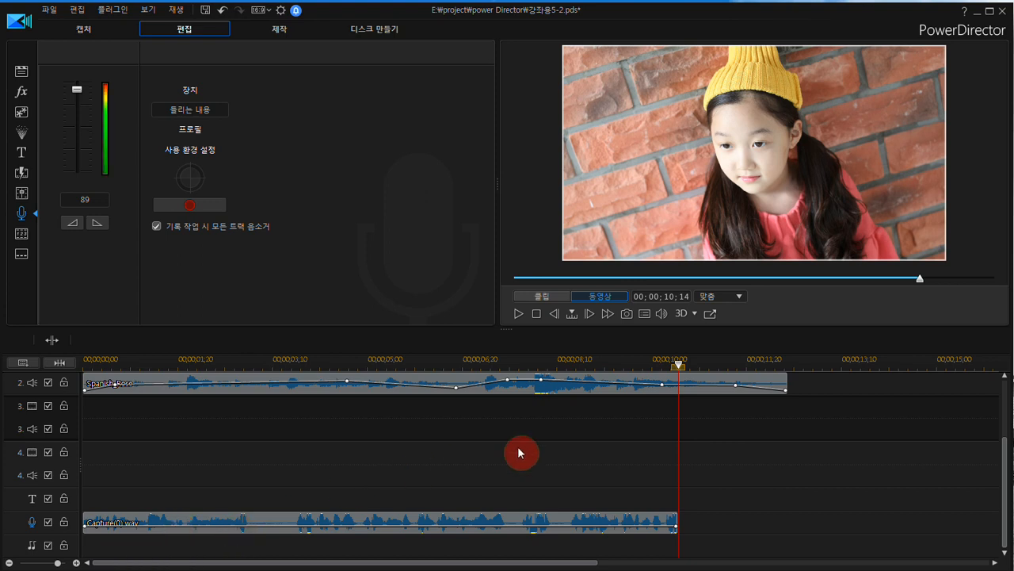
key(Home)
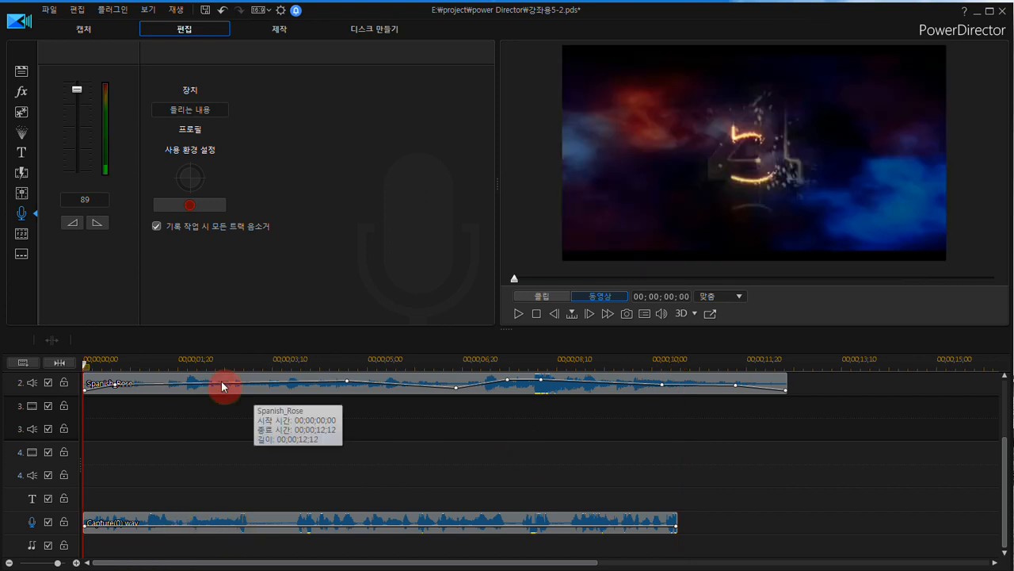
click(46, 383)
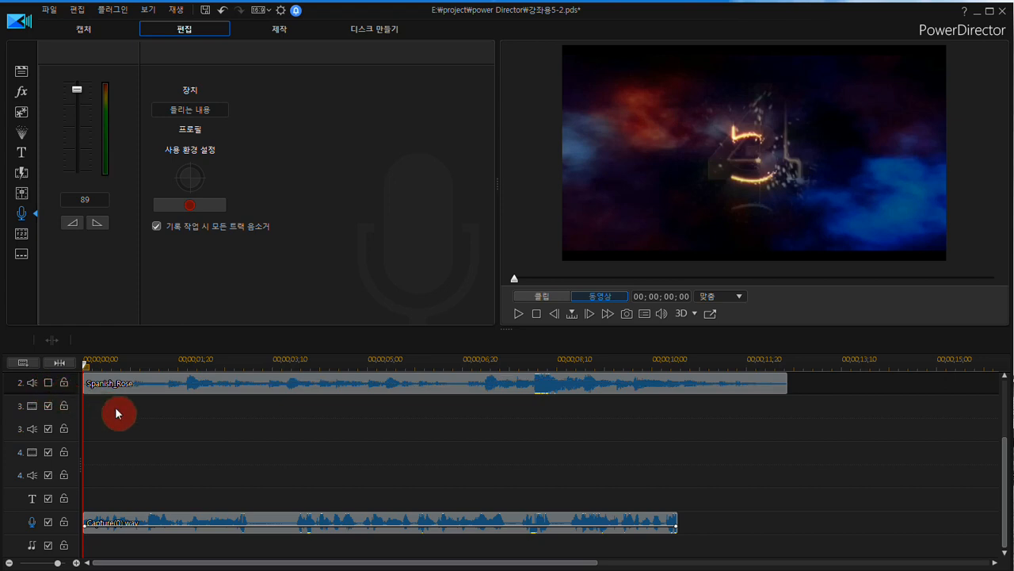
key(space)
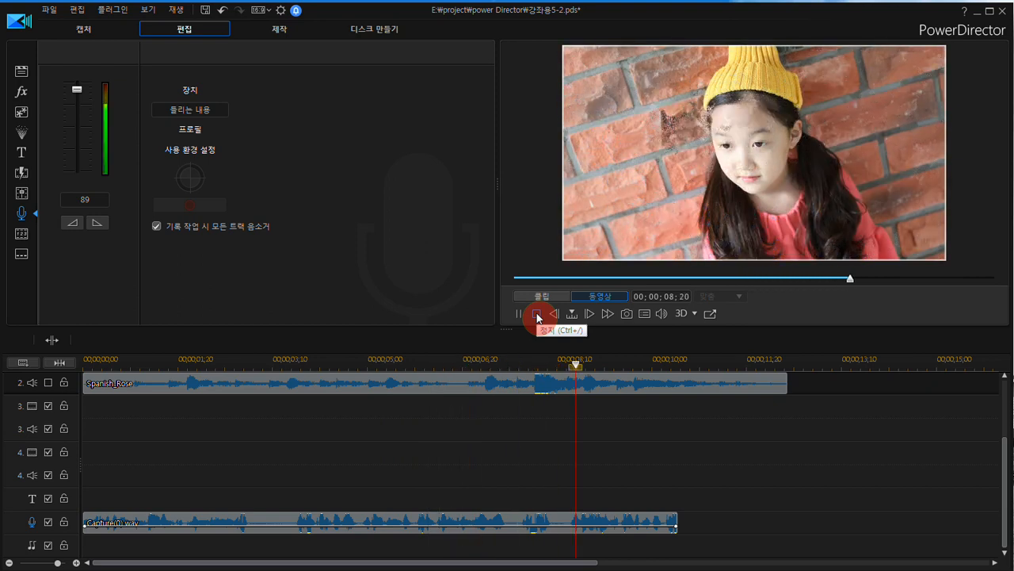
click(537, 316)
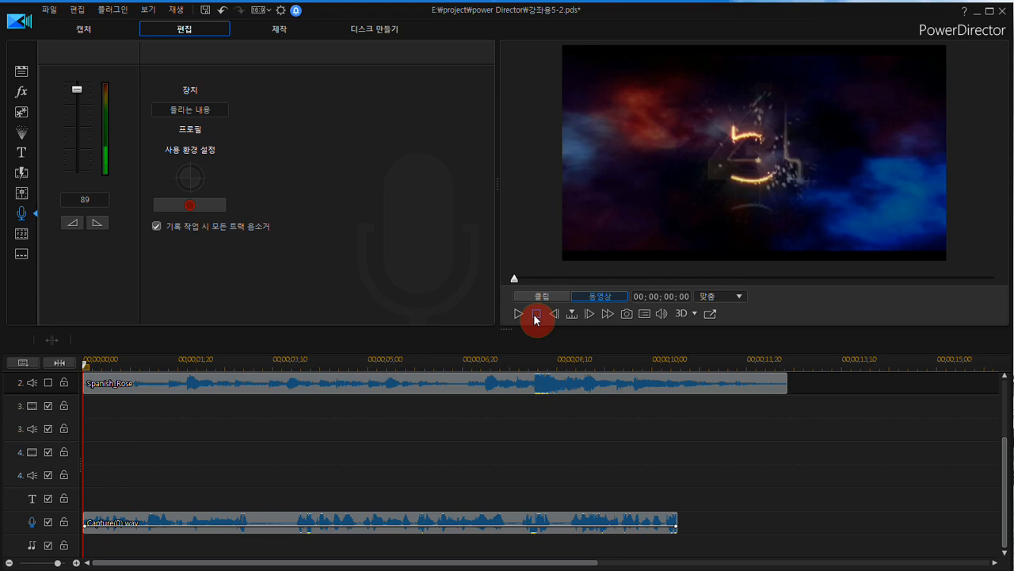
- Remove track 3 with 트랙 제거 and clear the remaining empty tracks with 빈 트랙 제거
scroll(93, 366, right, 2)
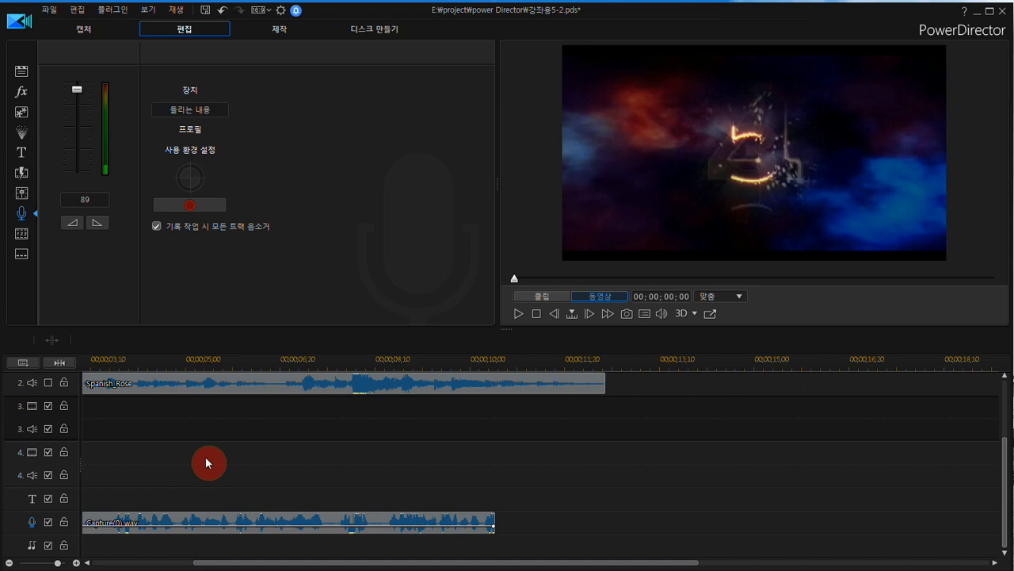
right_click(154, 413)
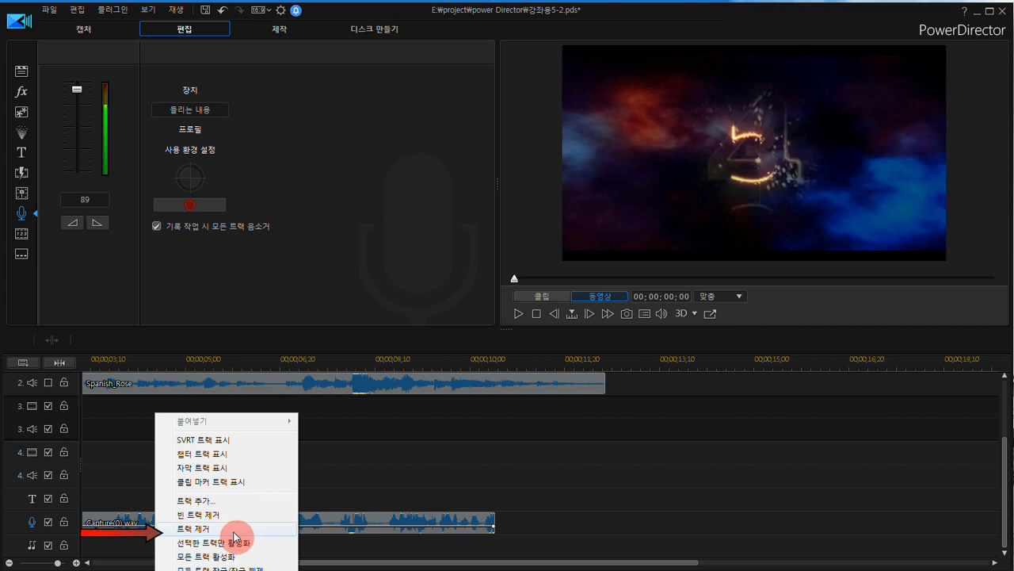
click(229, 529)
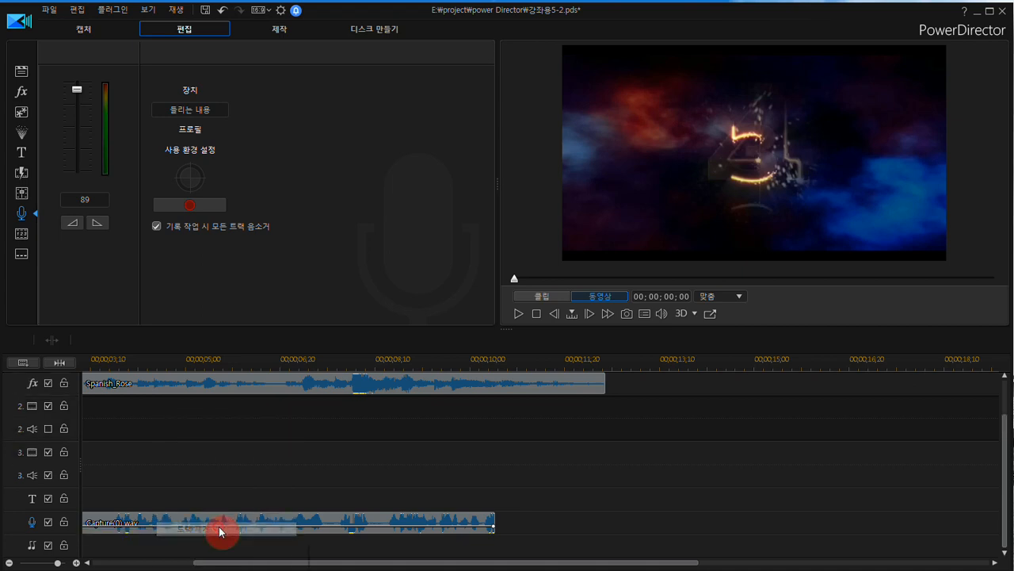
scroll(276, 404, up, 1)
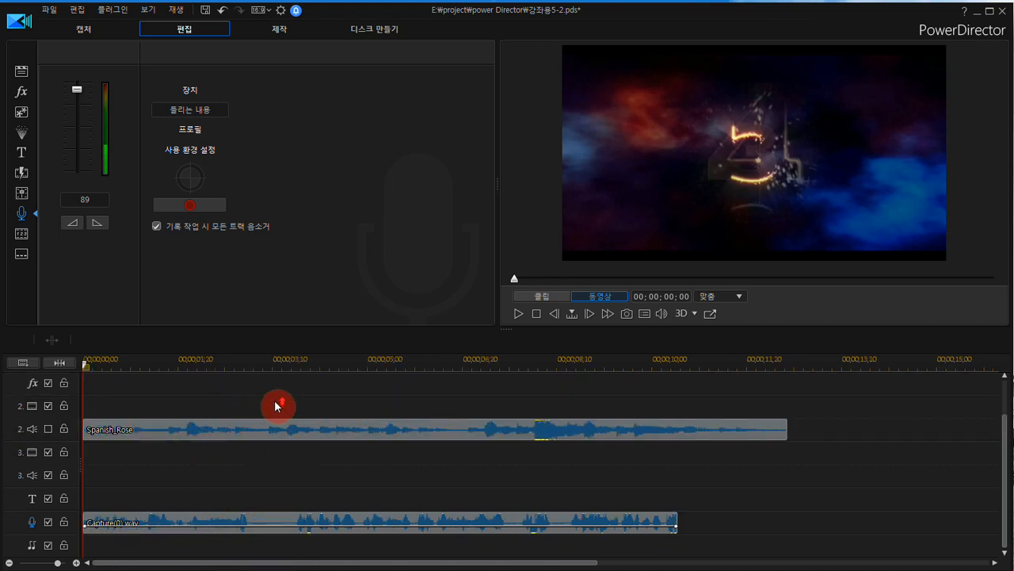
scroll(320, 406, down, 1)
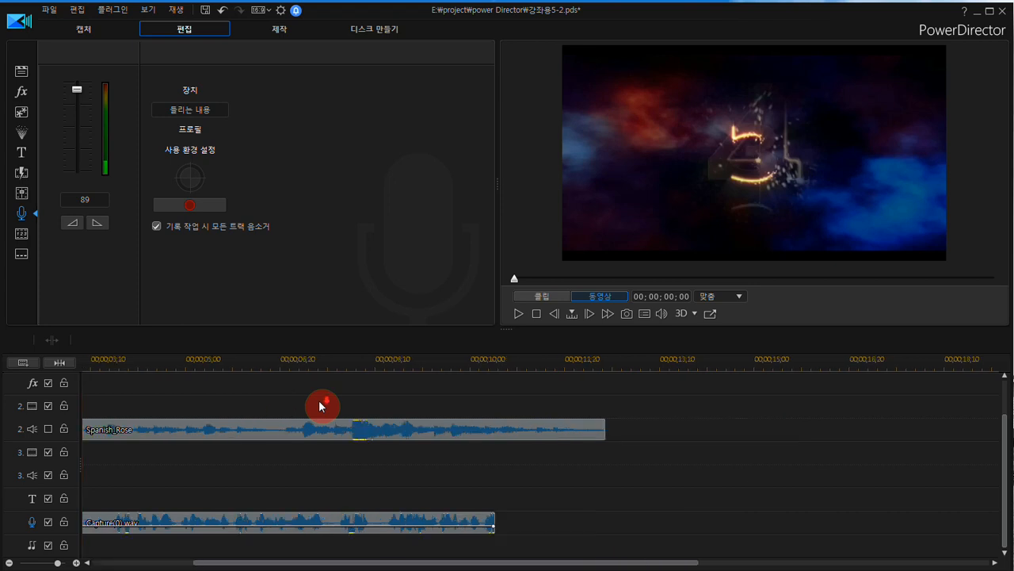
right_click(263, 402)
click(322, 503)
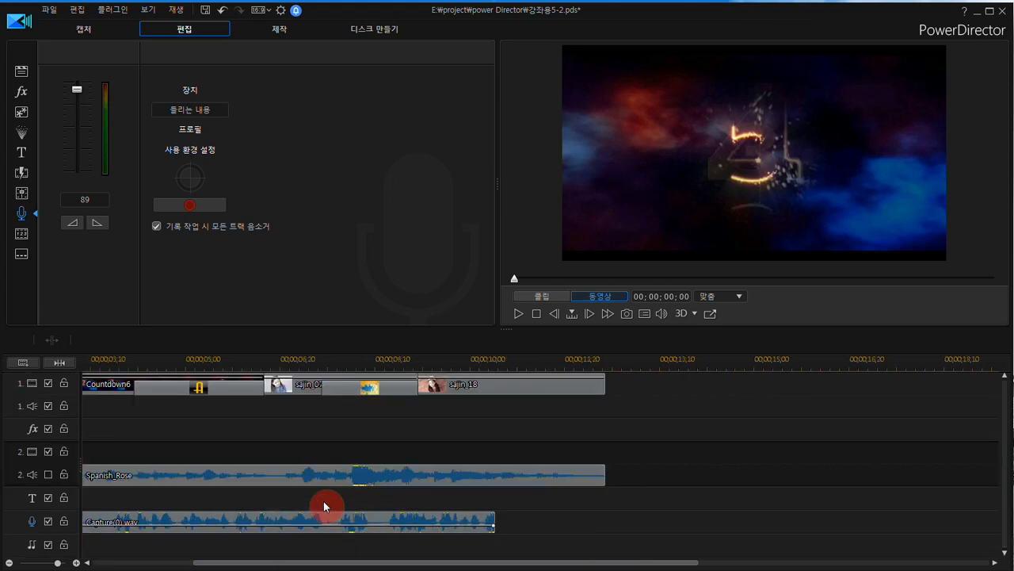